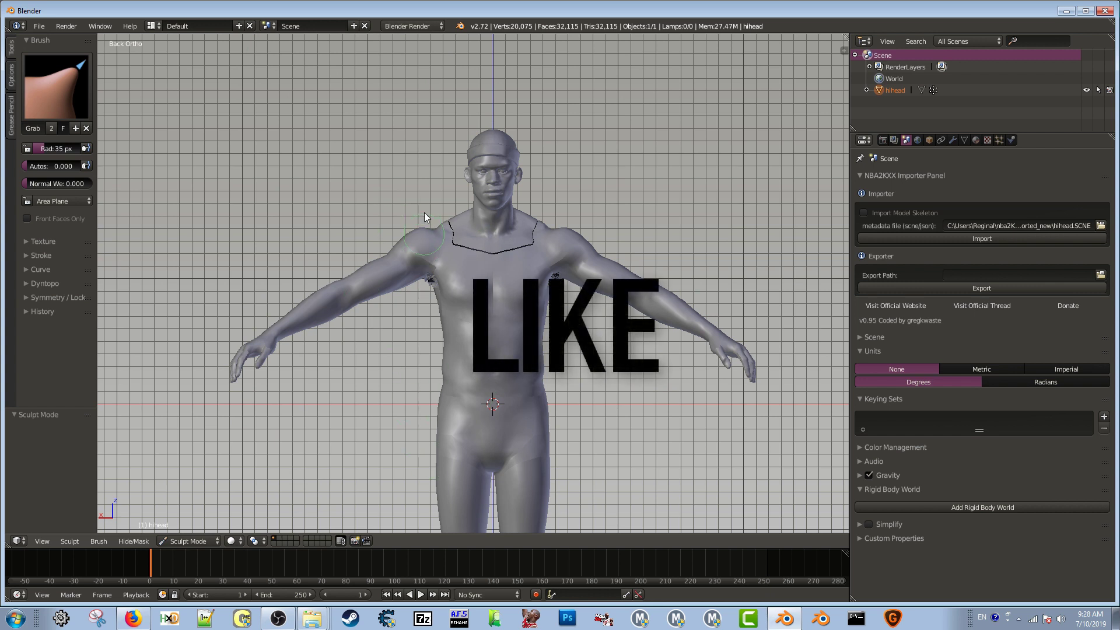
# Step: Widen the shoulders and waist with Grab, thicken the upper arms with mirrored SculptDraw, set Subtract, then minimize Blender
pyautogui.moveTo(418, 233)
pyautogui.mouseDown()
pyautogui.moveTo(370, 224)
pyautogui.moveTo(420, 239)
pyautogui.mouseUp()
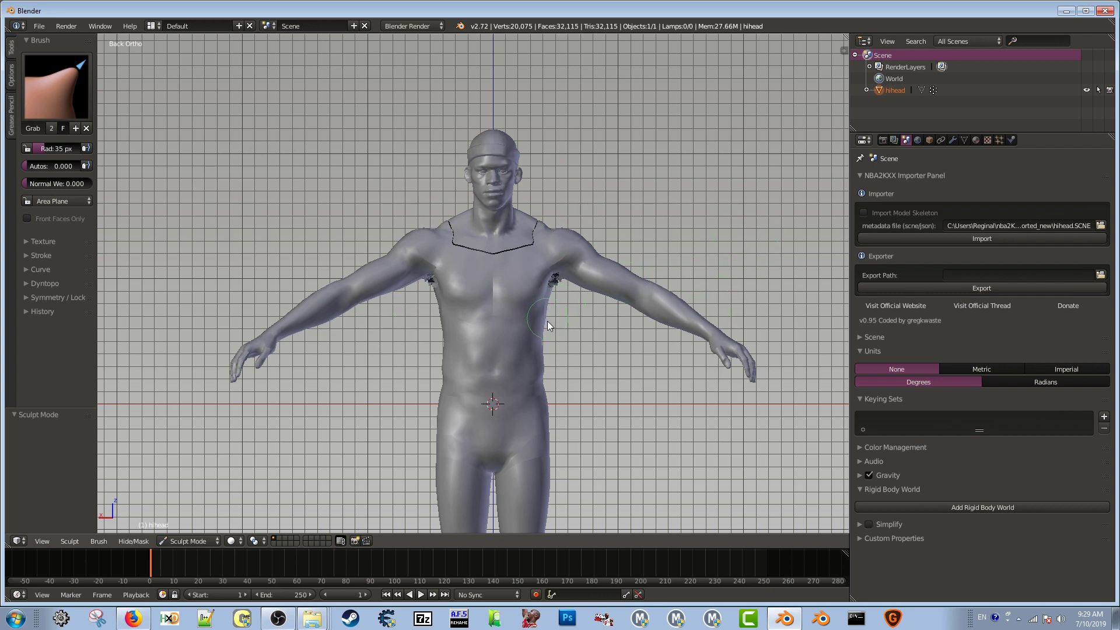
pyautogui.moveTo(549, 336); pyautogui.dragTo(545, 334)
pyautogui.click(79, 107)
pyautogui.click(87, 163)
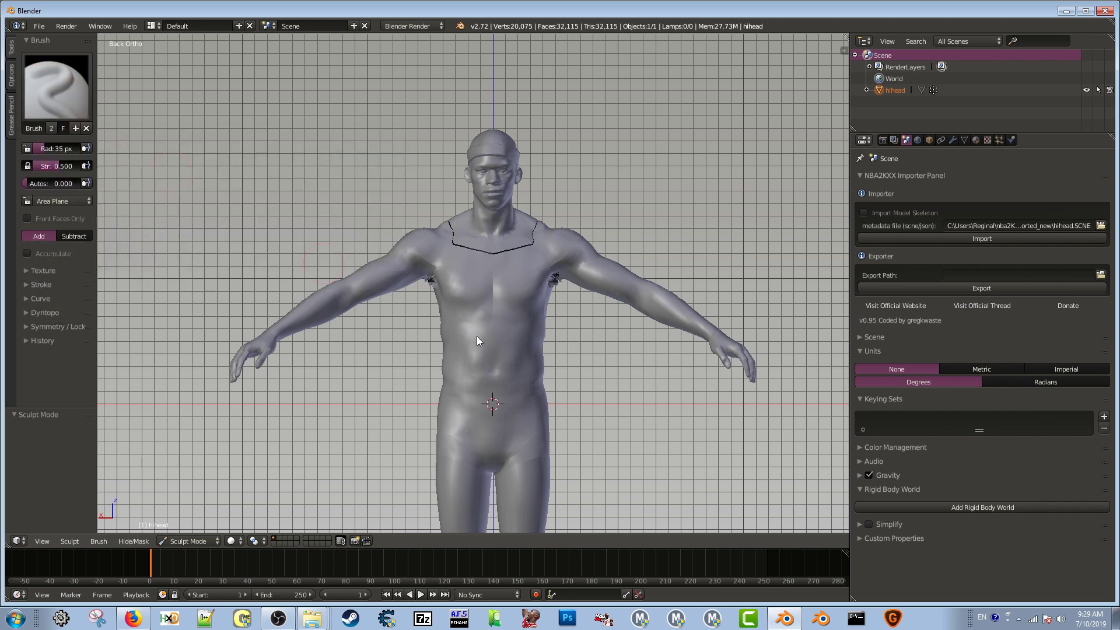
pyautogui.moveTo(425, 268)
pyautogui.mouseDown()
pyautogui.moveTo(381, 258)
pyautogui.moveTo(432, 221)
pyautogui.moveTo(292, 308)
pyautogui.moveTo(380, 284)
pyautogui.moveTo(267, 277)
pyautogui.moveTo(399, 253)
pyautogui.moveTo(371, 282)
pyautogui.moveTo(304, 291)
pyautogui.moveTo(392, 241)
pyautogui.mouseUp()
pyautogui.click(73, 236)
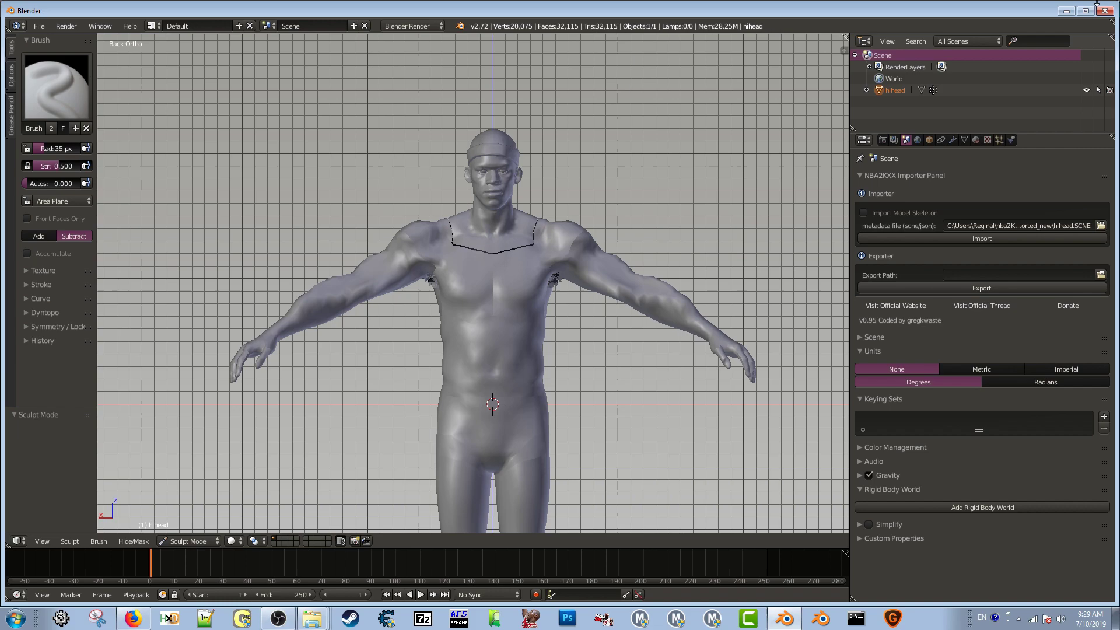
pyautogui.click(1065, 11)
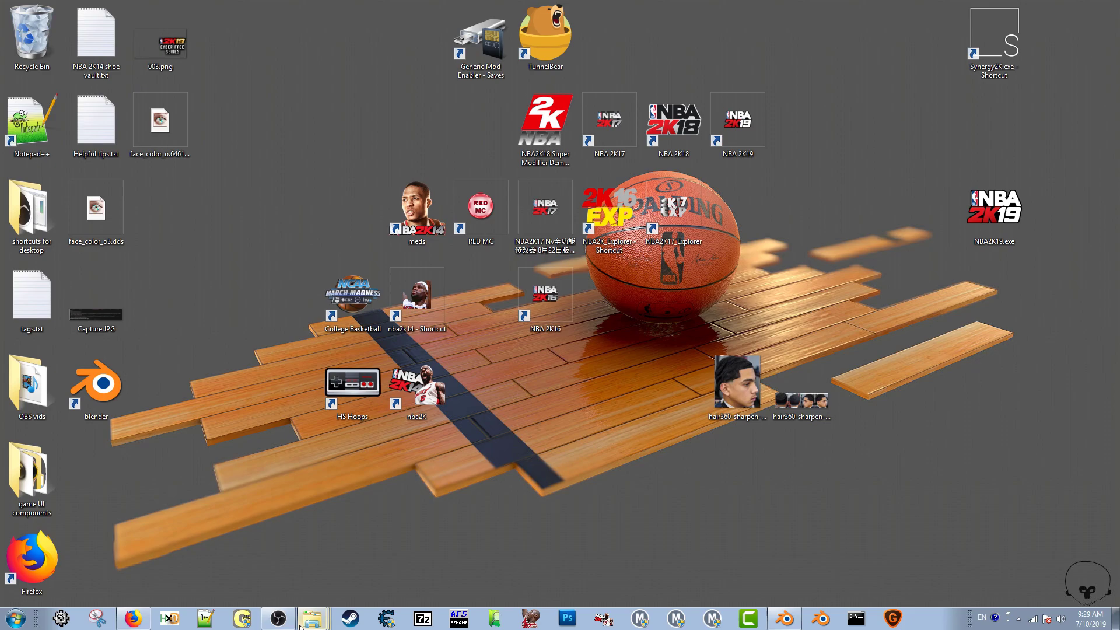
# Step: Bring the Firefox window showing the Google Drive 'Blender addons' folder to the front
pyautogui.click(134, 620)
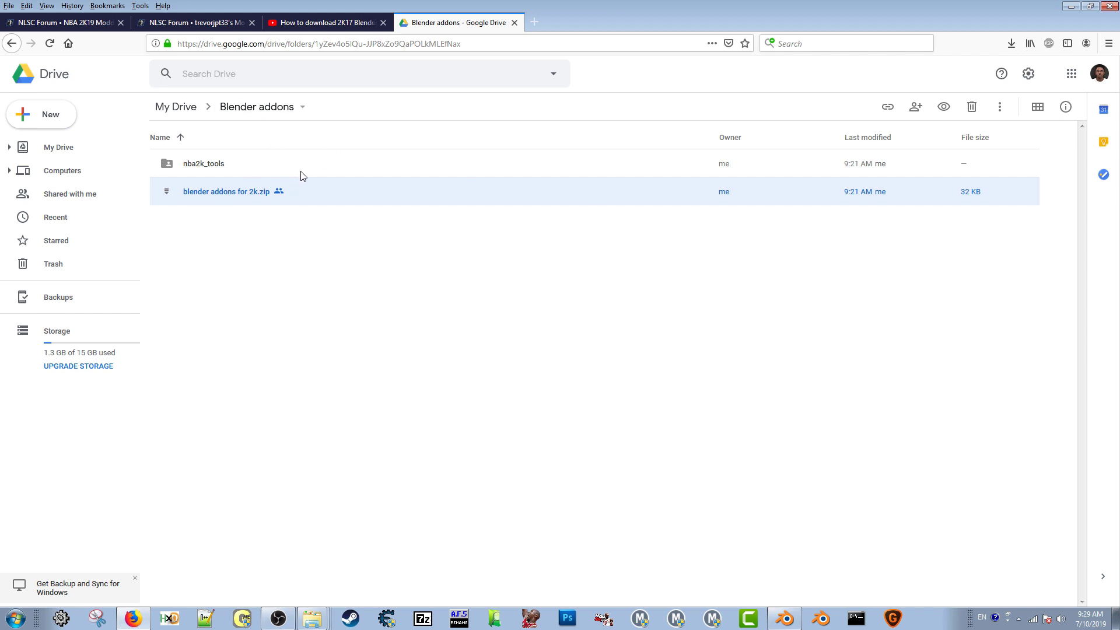
# Step: Preview the 'blender addons for 2k.zip' contents, select nba2k_tools, and bring up the local Downloads folder
pyautogui.doubleClick(303, 202)
pyautogui.click(236, 234)
pyautogui.click(258, 162)
pyautogui.click(325, 200)
pyautogui.click(320, 170)
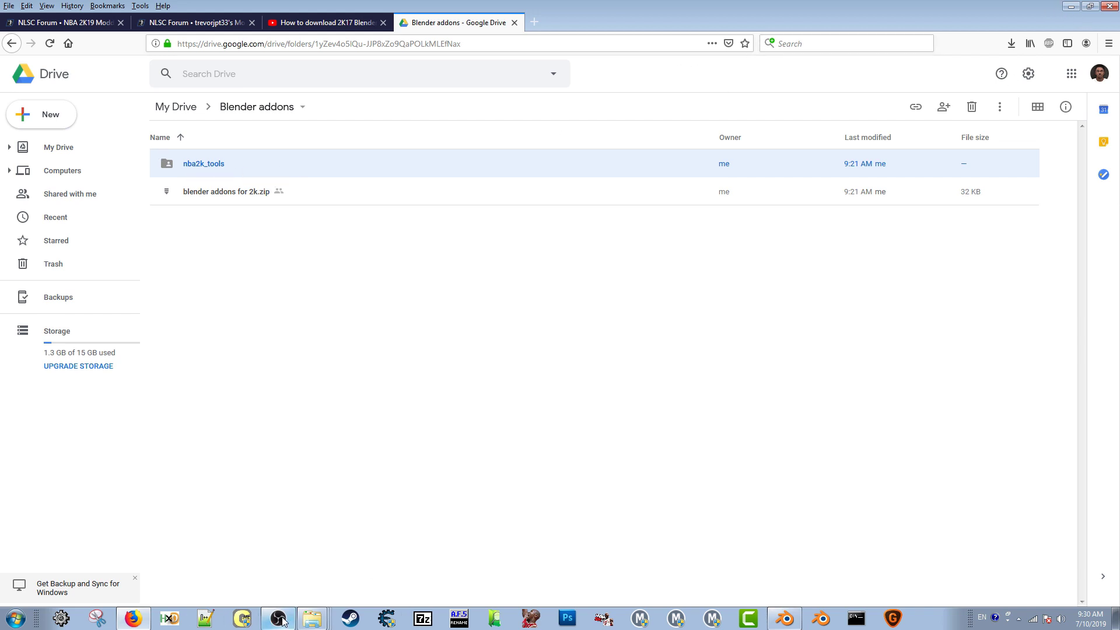
pyautogui.click(312, 619)
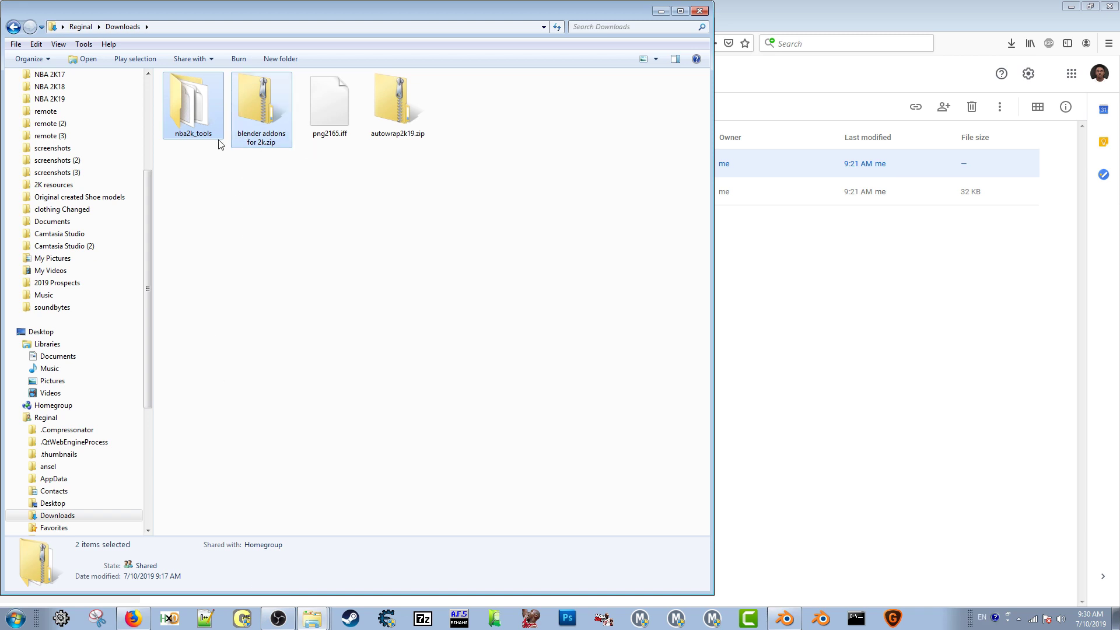
# Step: Open the blender-2.72-windows64 install folder through the Blender taskbar shortcut's Properties
pyautogui.click(273, 212)
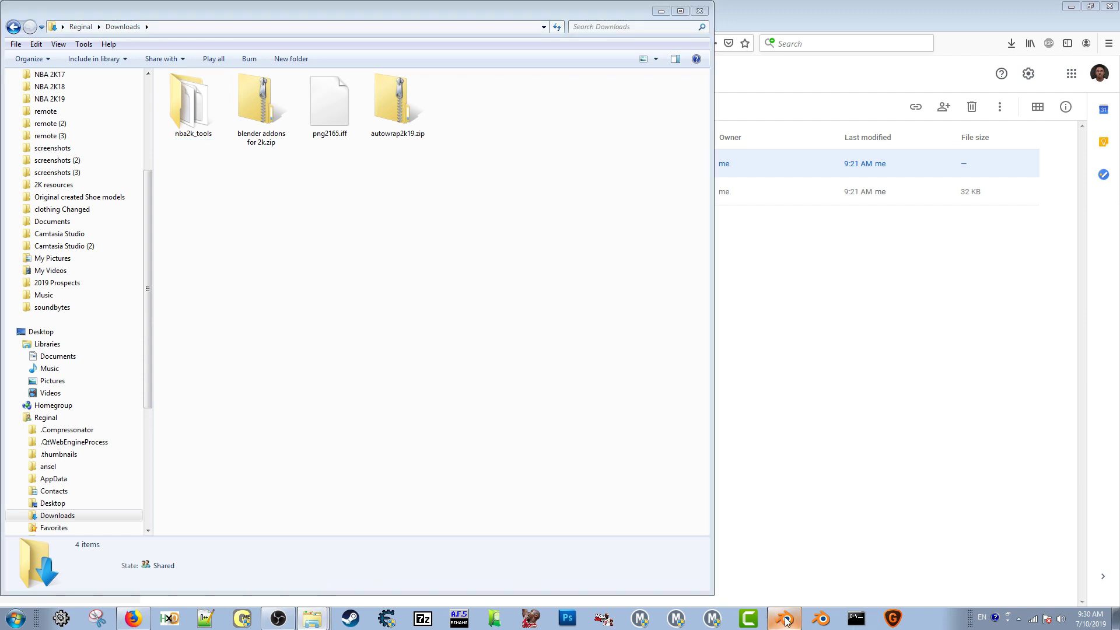
pyautogui.moveTo(787, 620); pyautogui.dragTo(743, 570, button='right')
pyautogui.click(786, 564)
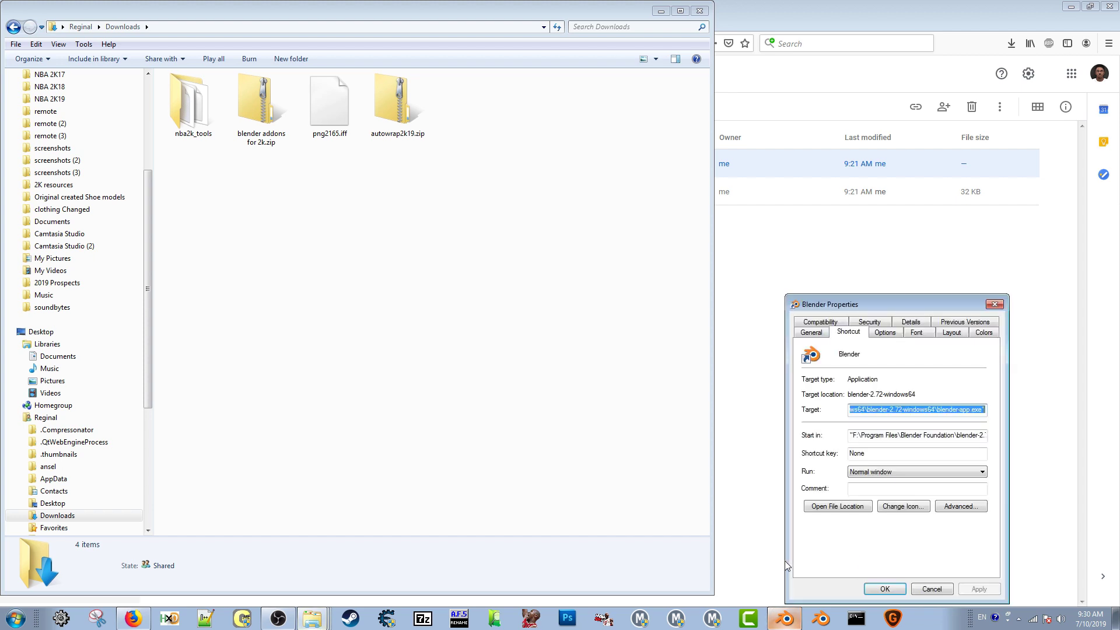
pyautogui.click(831, 506)
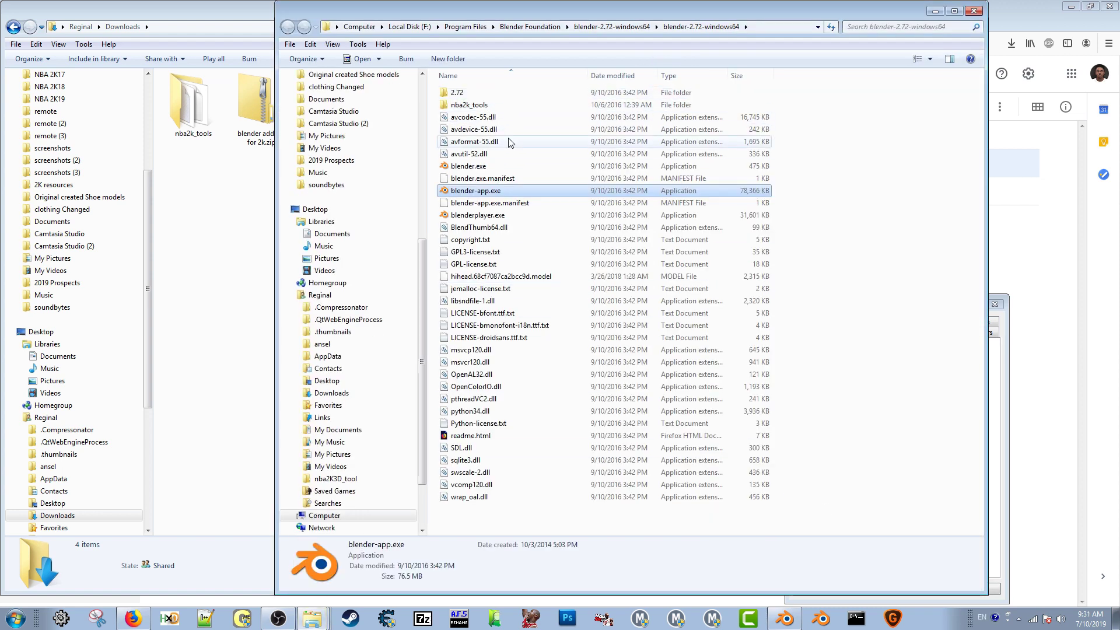
# Step: Go up to Blender Foundation, open the Blender 2.79 folder, and select nba2k_tools in Downloads
pyautogui.click(613, 27)
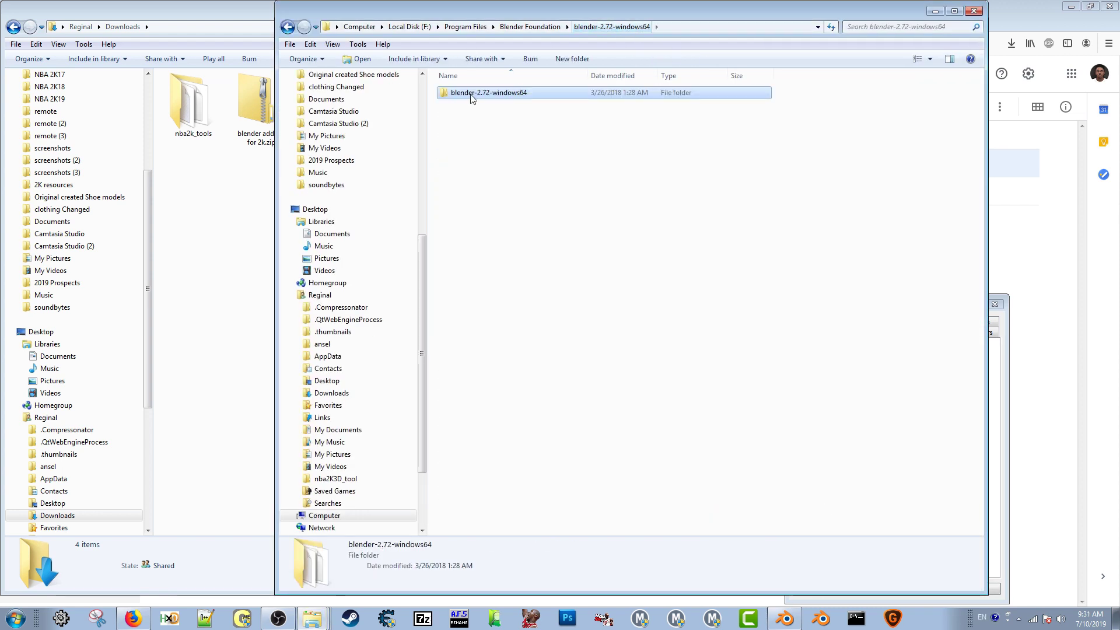
pyautogui.click(530, 27)
pyautogui.doubleClick(477, 107)
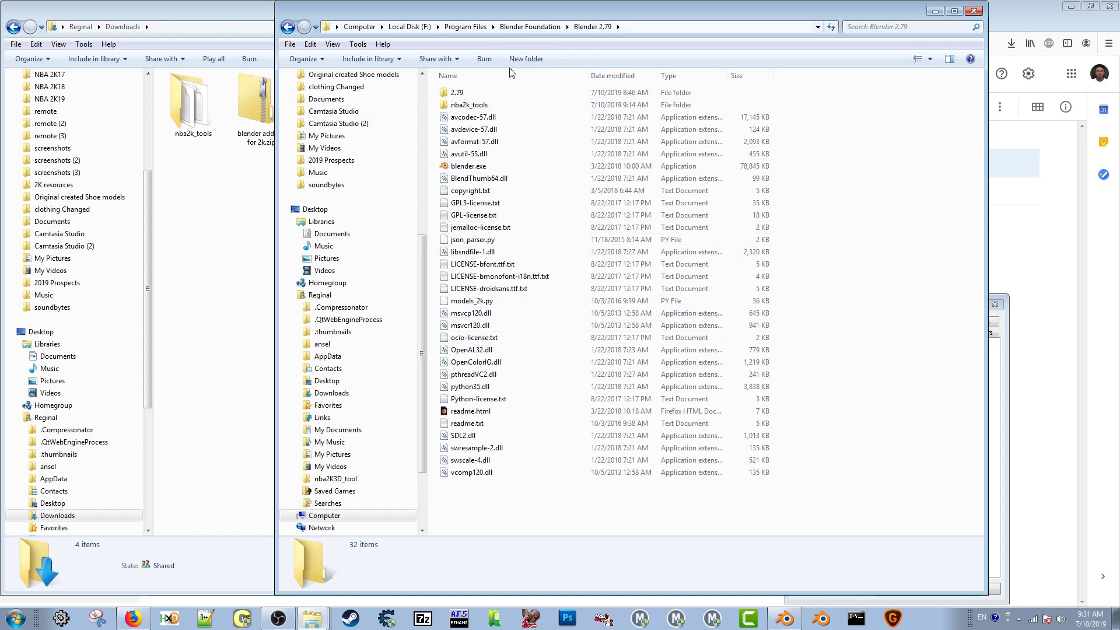
pyautogui.click(190, 137)
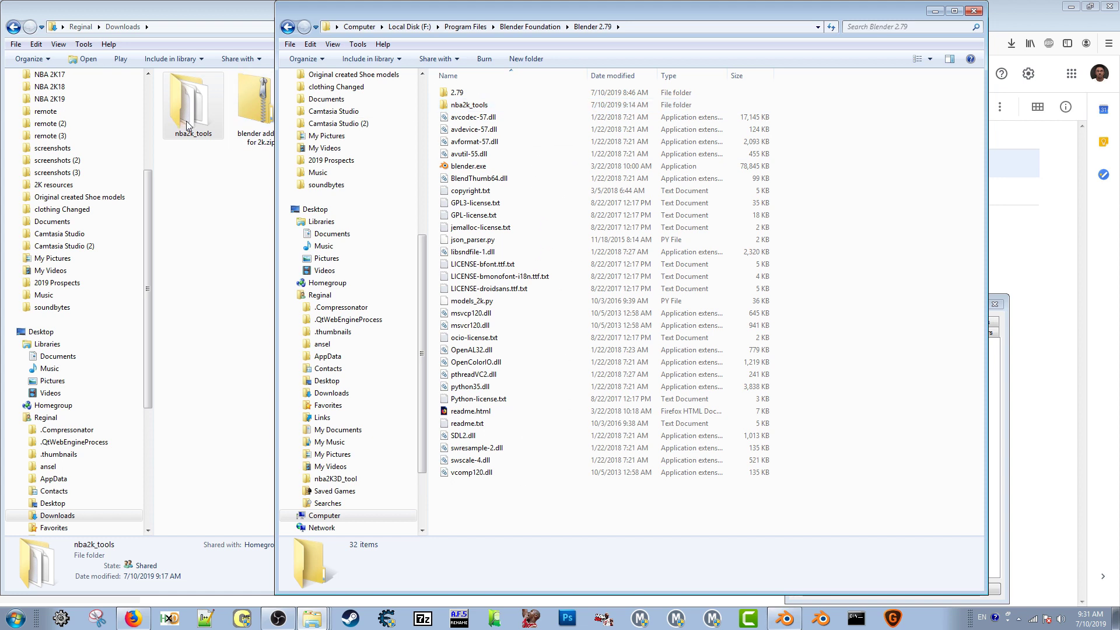
# Step: Copy nba2k_tools into Blender 2.79 without merging, then open the existing nba2k_tools folder to view its four files
pyautogui.moveTo(569, 211); pyautogui.dragTo(569, 213)
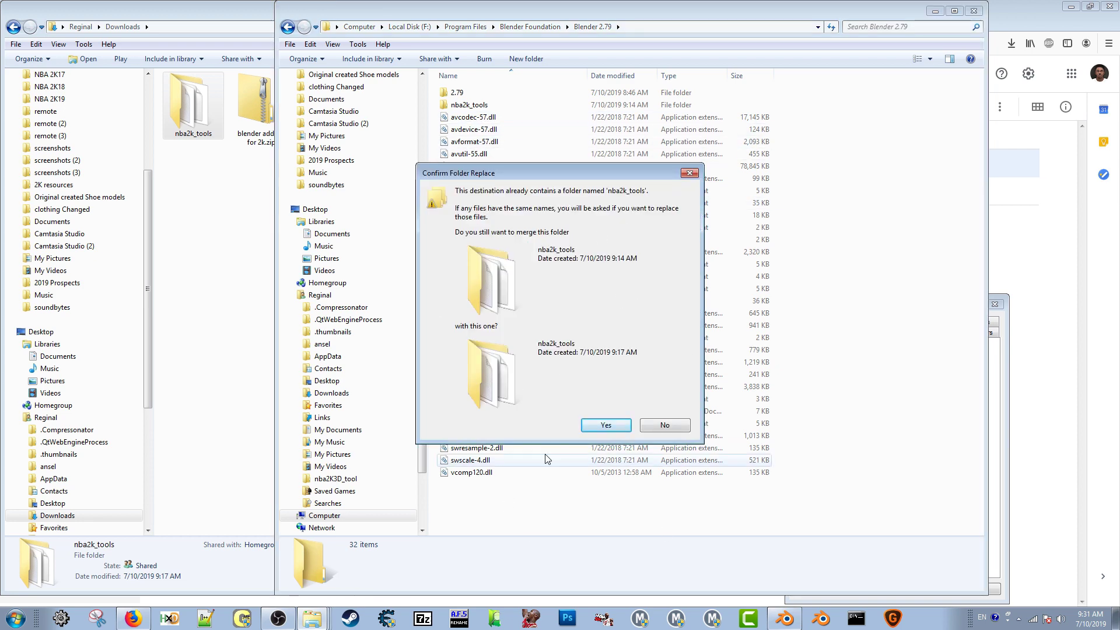
pyautogui.click(667, 426)
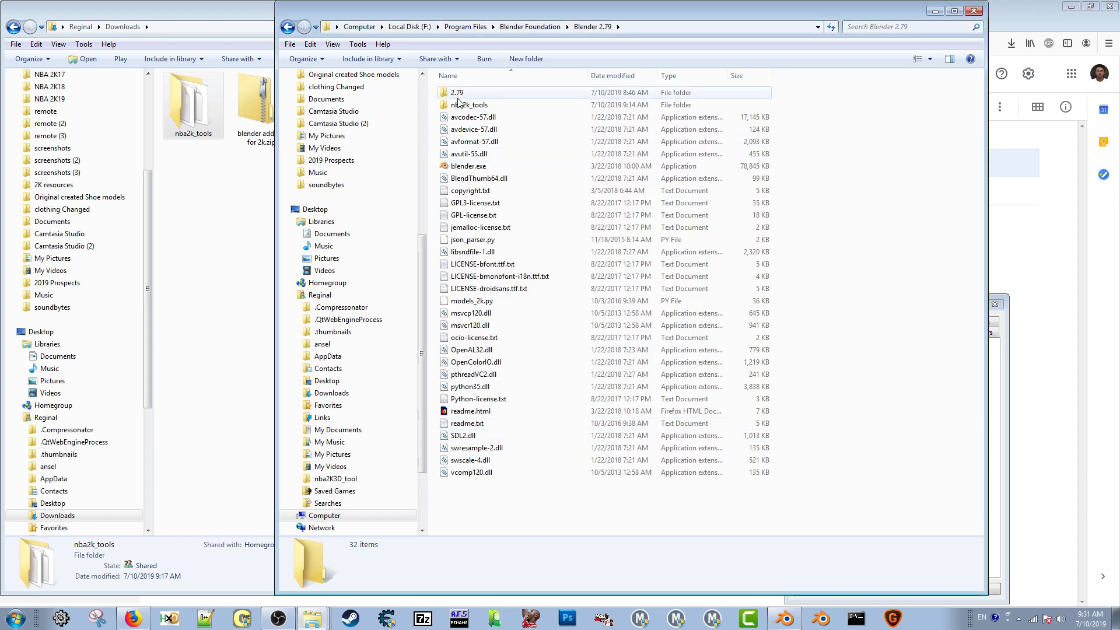
pyautogui.click(497, 106)
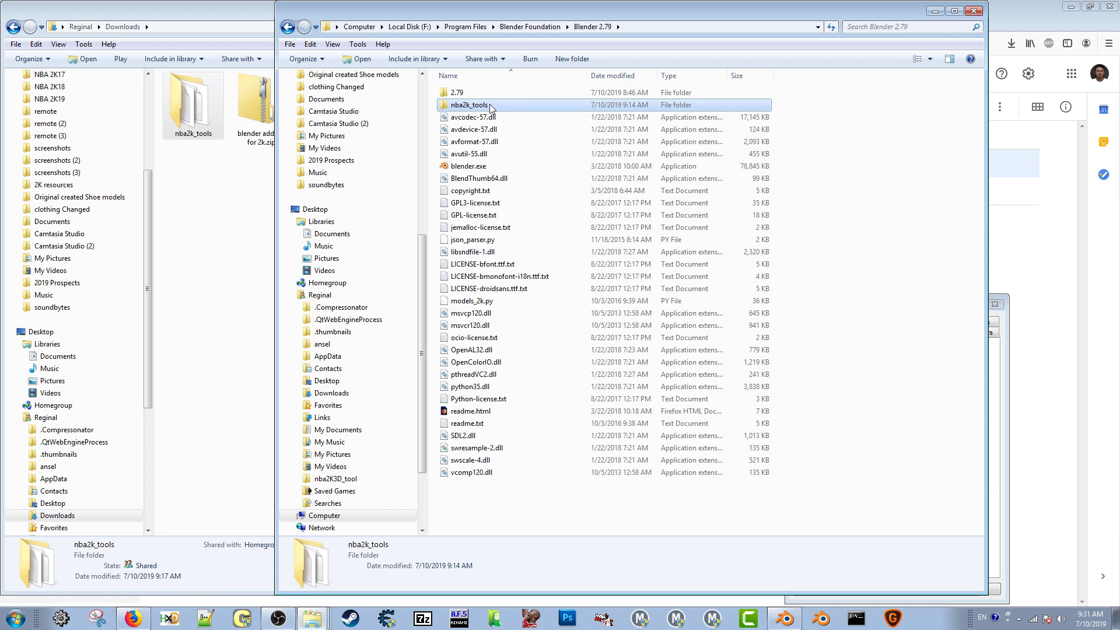
pyautogui.doubleClick(490, 105)
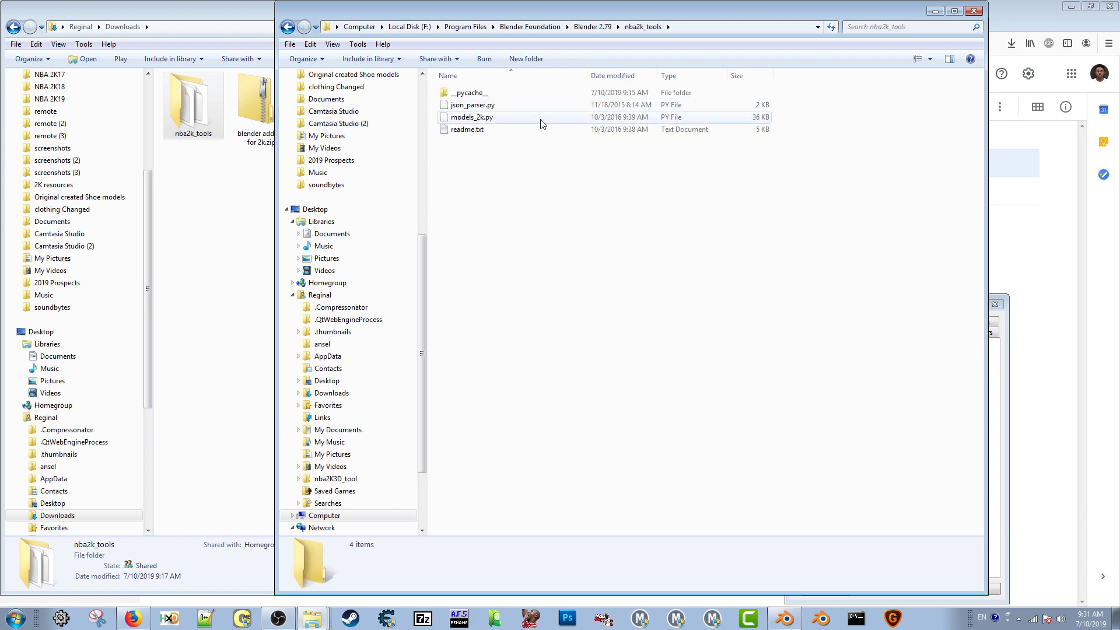
pyautogui.click(288, 28)
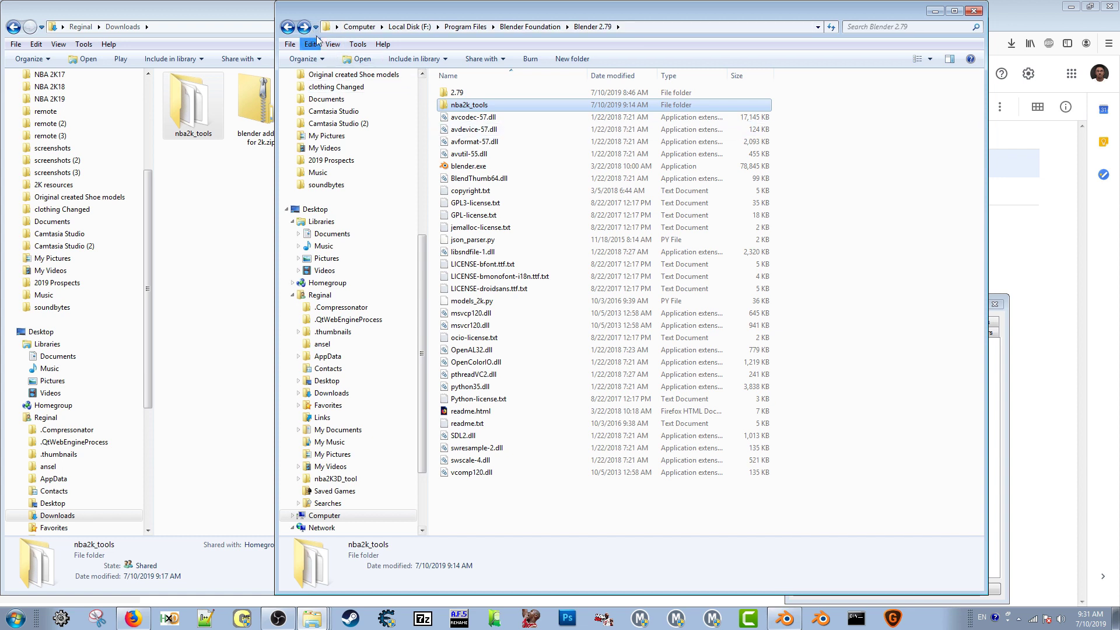
pyautogui.click(305, 30)
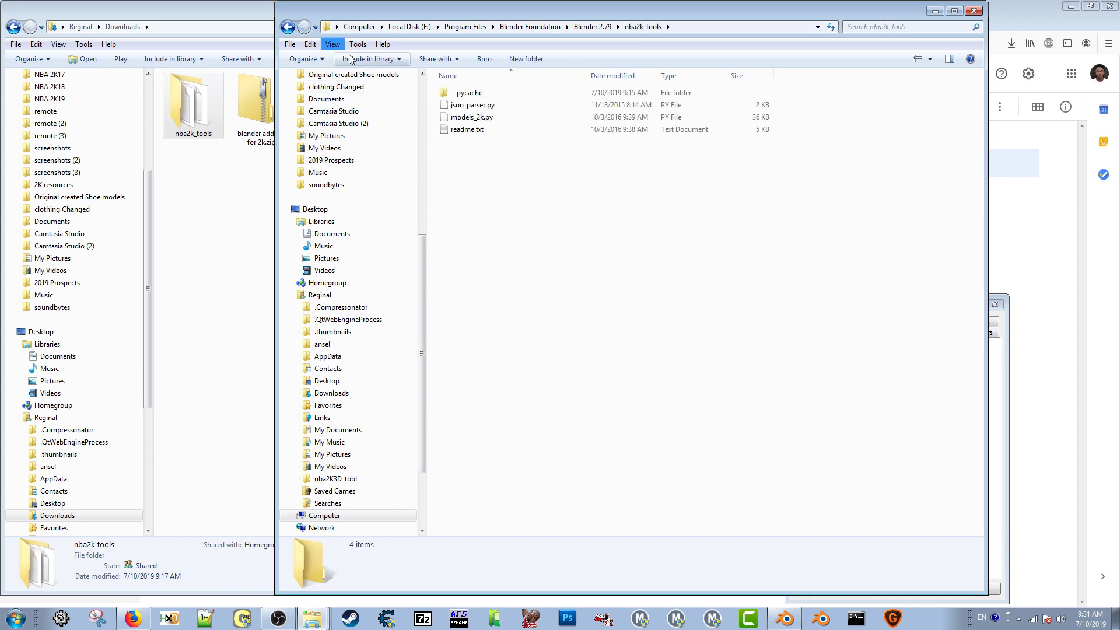
pyautogui.doubleClick(480, 131)
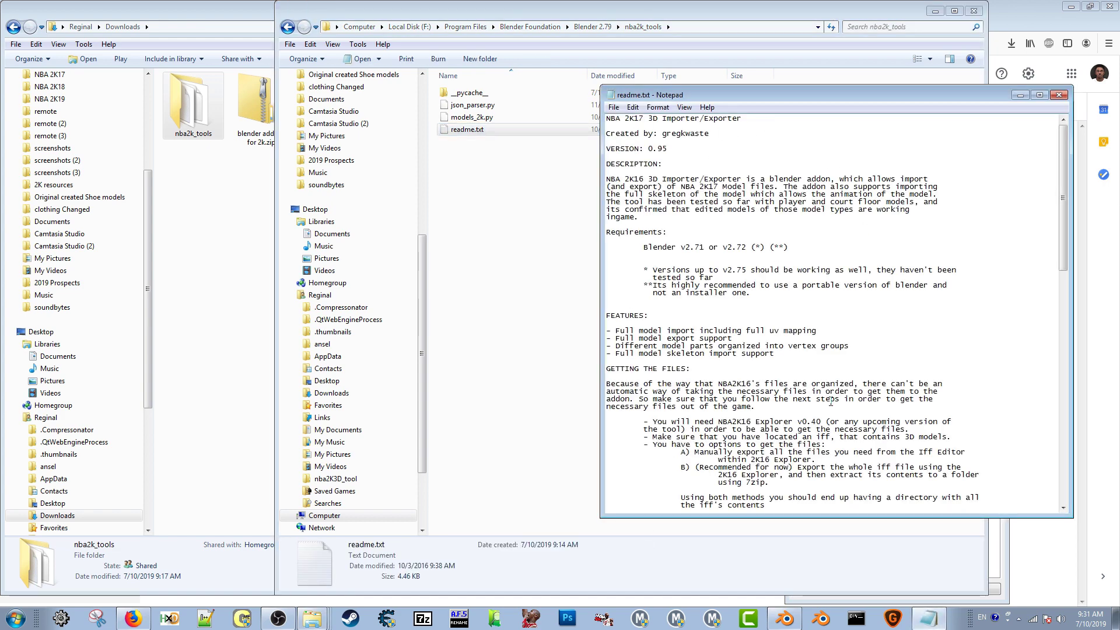
pyautogui.moveTo(751, 181); pyautogui.dragTo(774, 467)
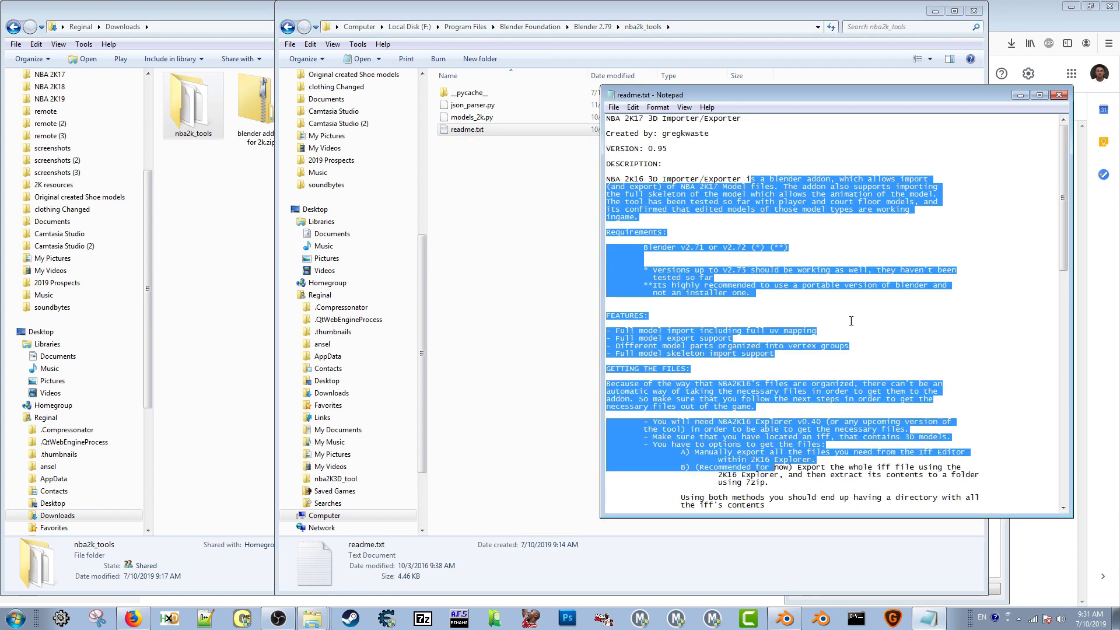
pyautogui.click(1059, 95)
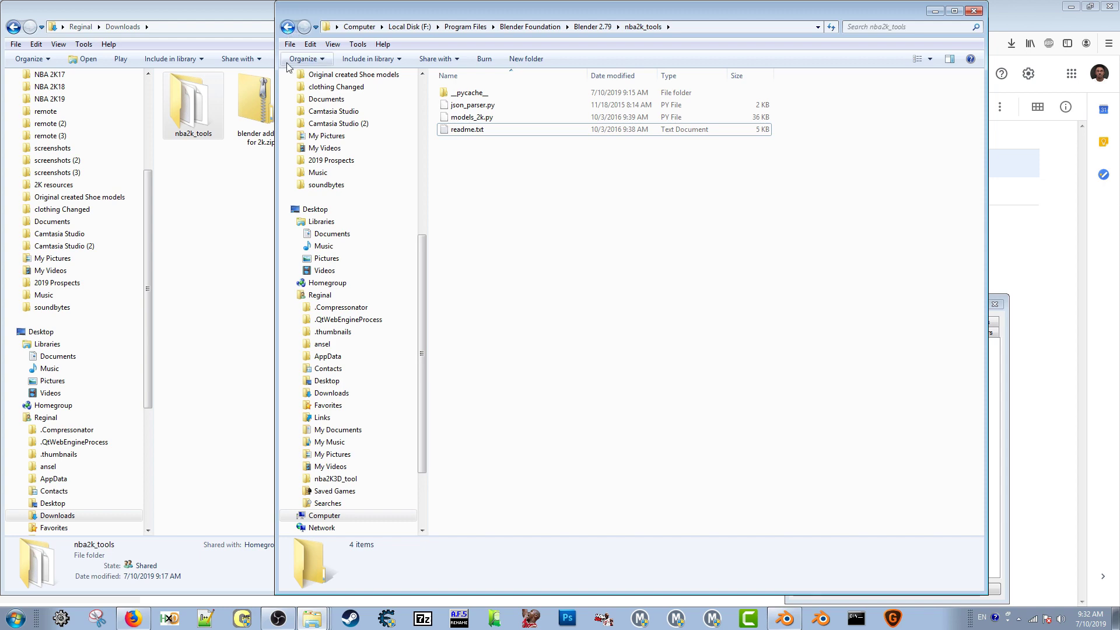
# Step: Return to the Blender 2.79 folder, drag the downloaded nba2k_tools across, and select blender.exe
pyautogui.click(290, 29)
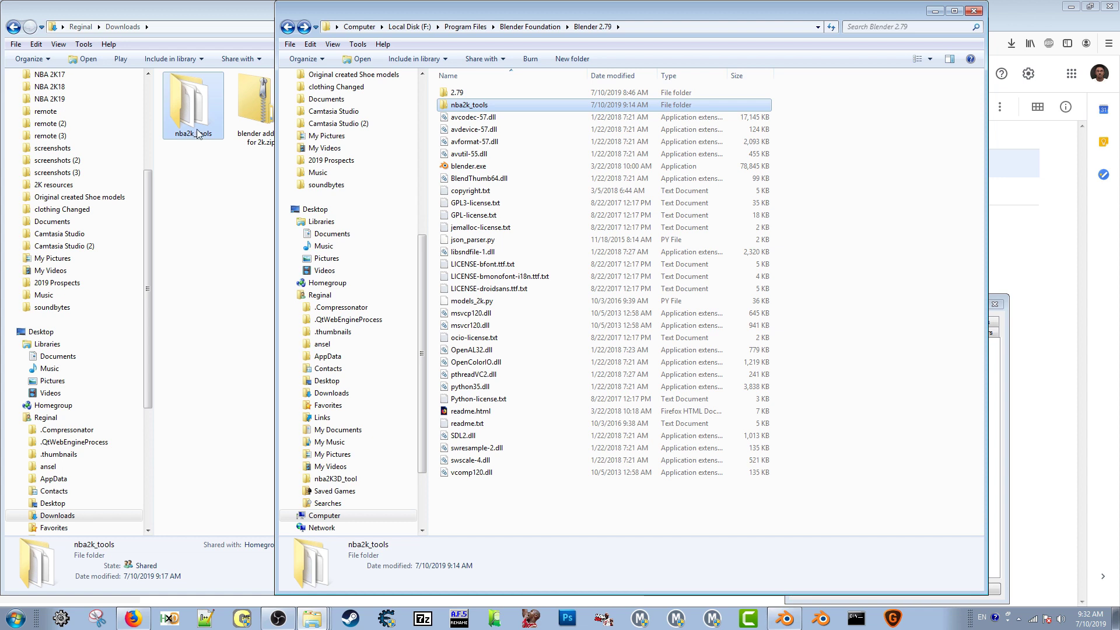
pyautogui.moveTo(196, 118); pyautogui.dragTo(216, 143)
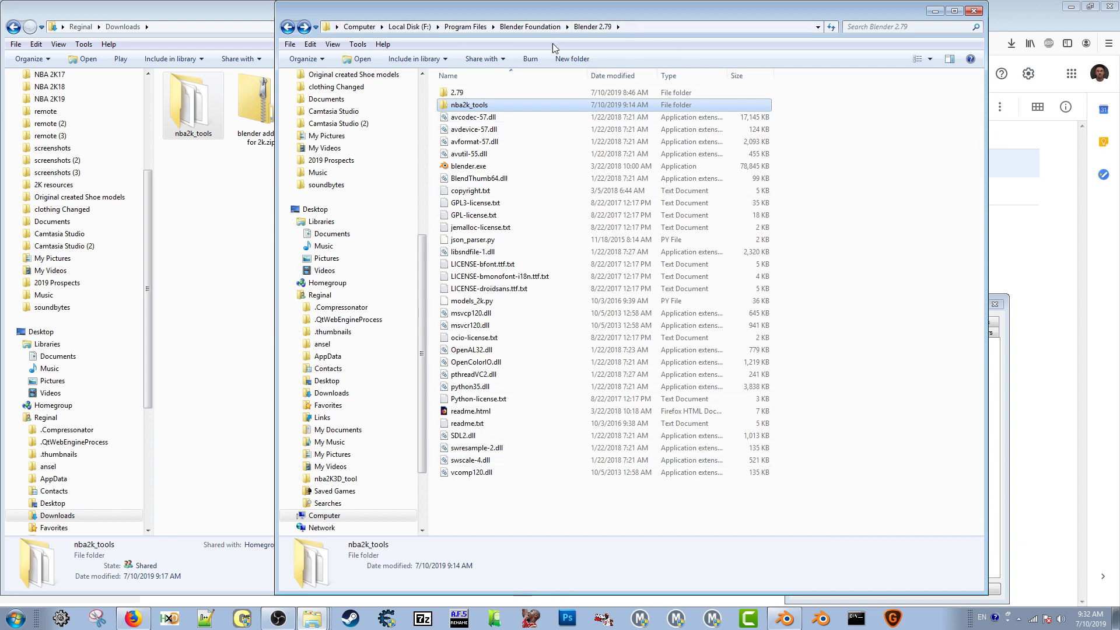
pyautogui.click(482, 170)
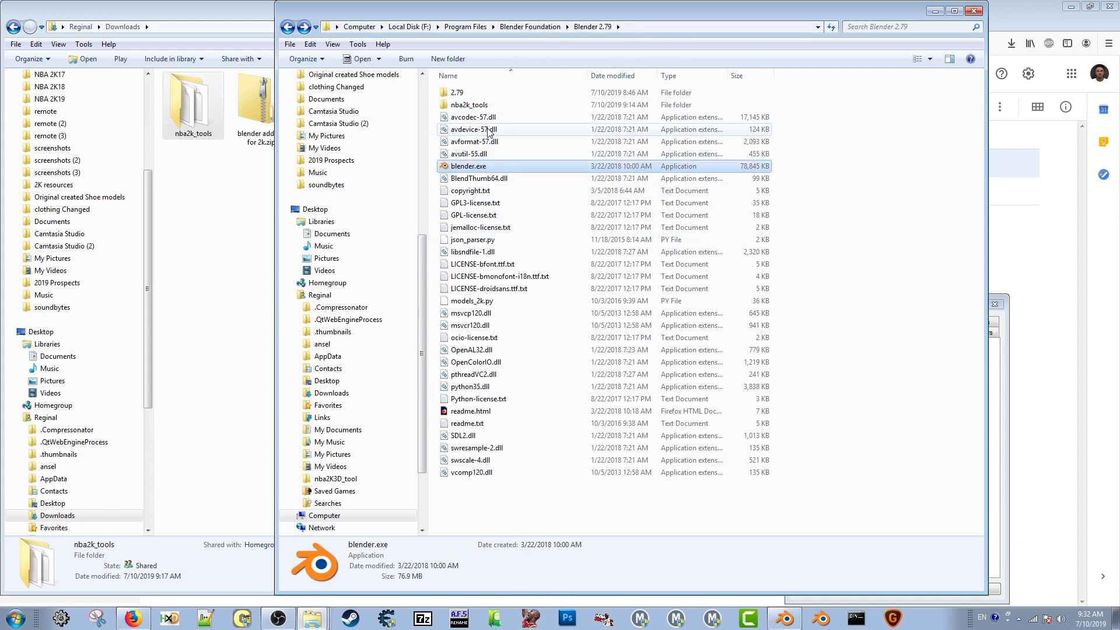